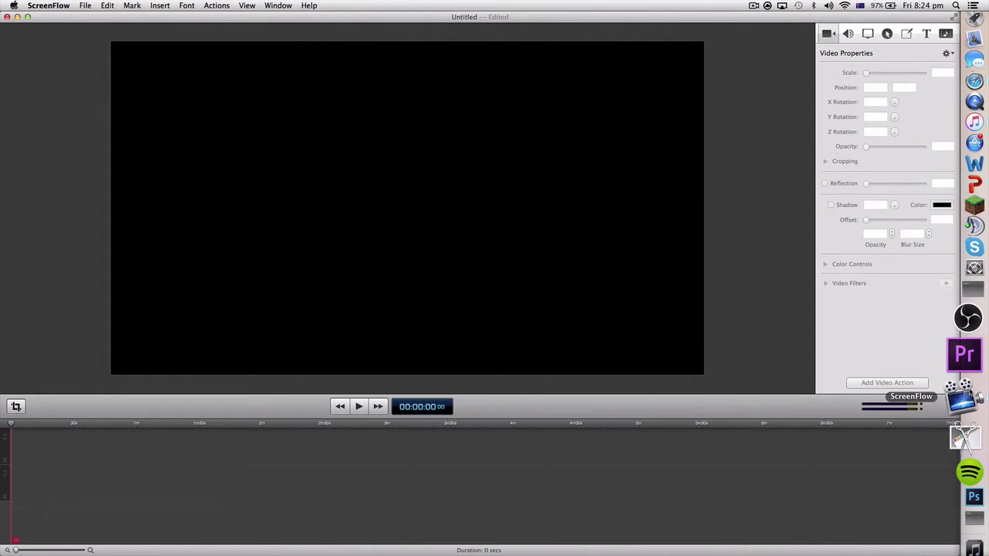
From File > Export's preset manager, duplicate the Web – High preset as a new custom preset
left_click(86, 6)
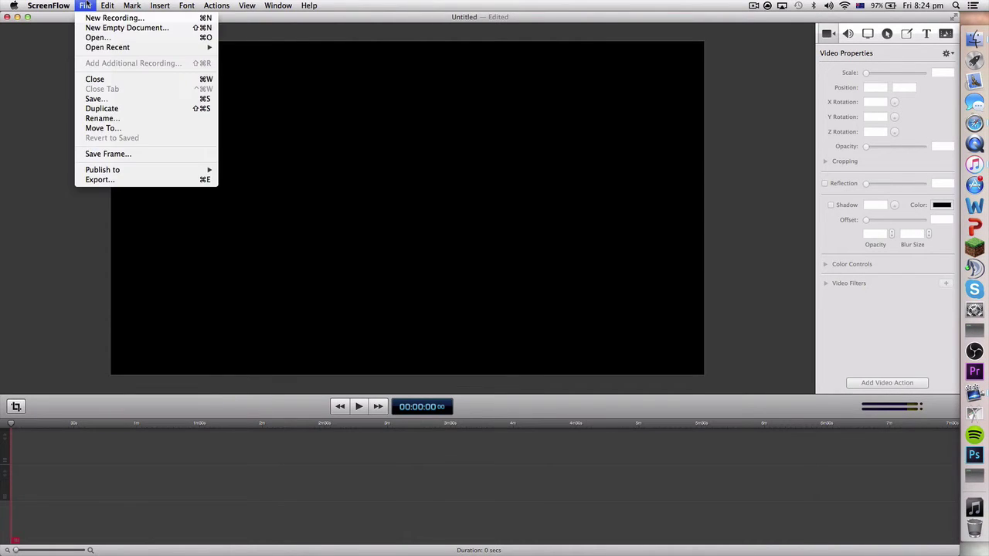
left_click(92, 180)
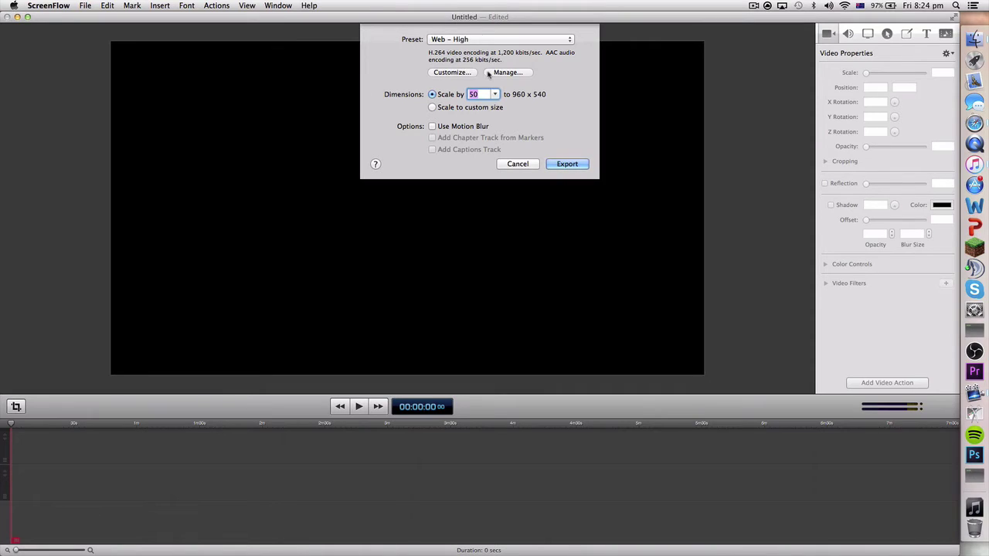
left_click(496, 75)
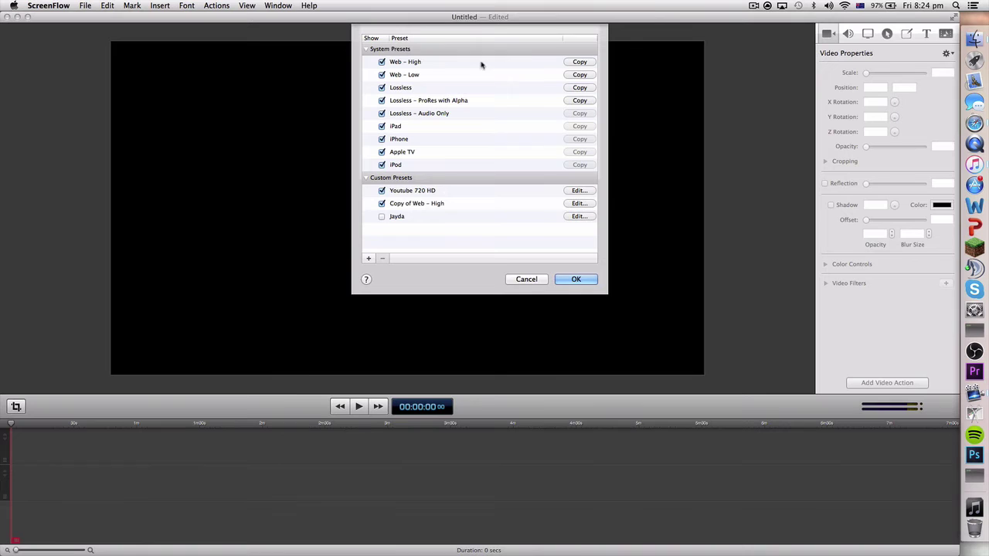
left_click(585, 65)
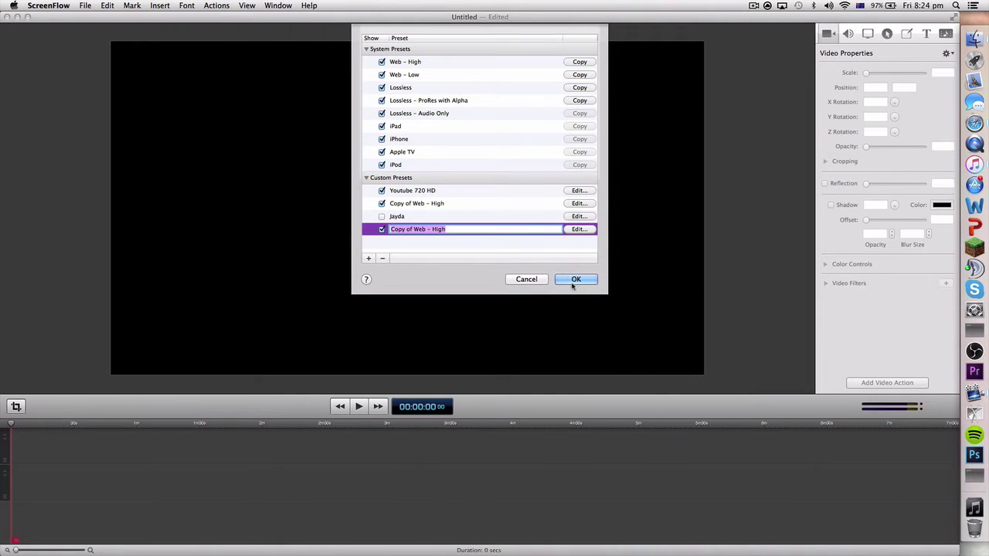
left_click(532, 280)
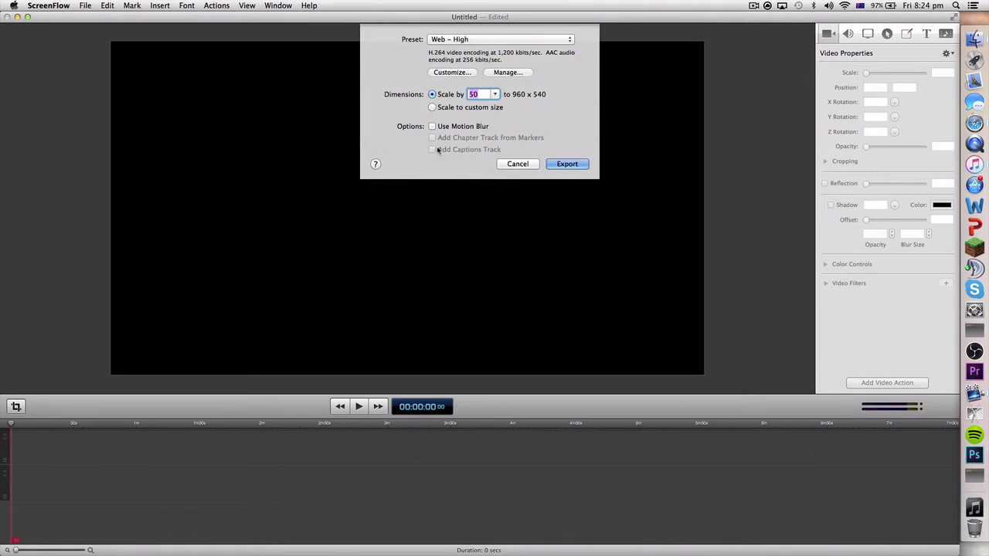
Choose Copy of Web – High as the export preset in place of Web – High
left_click(501, 39)
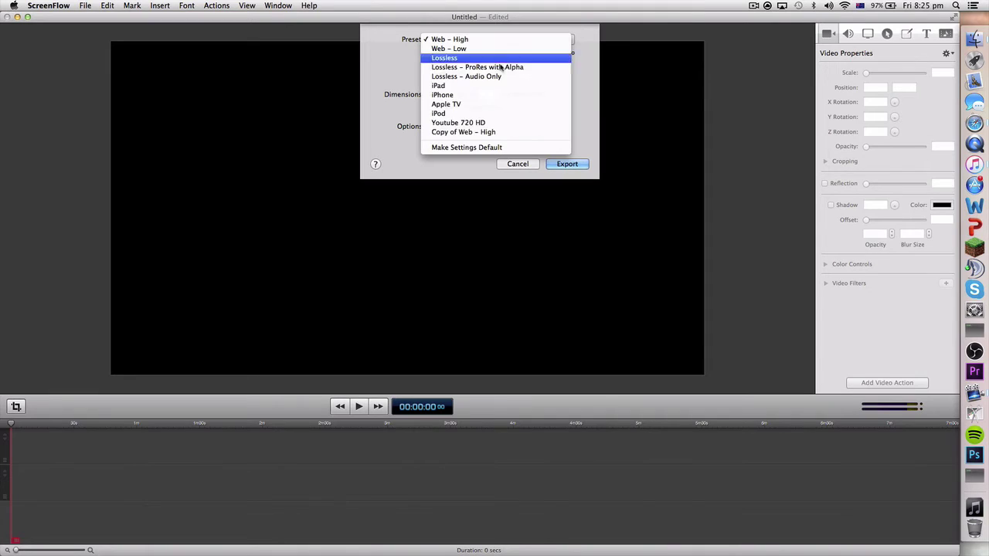
left_click(489, 133)
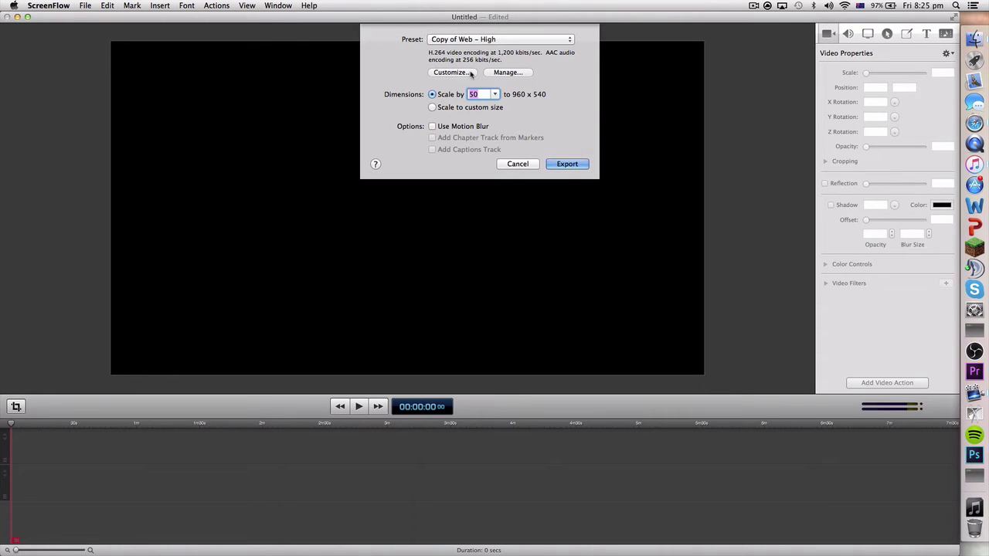
Customize the preset's H.264 video: keep 30 fps and change data rate from 1200 to 3000 kbits/sec
left_click(451, 73)
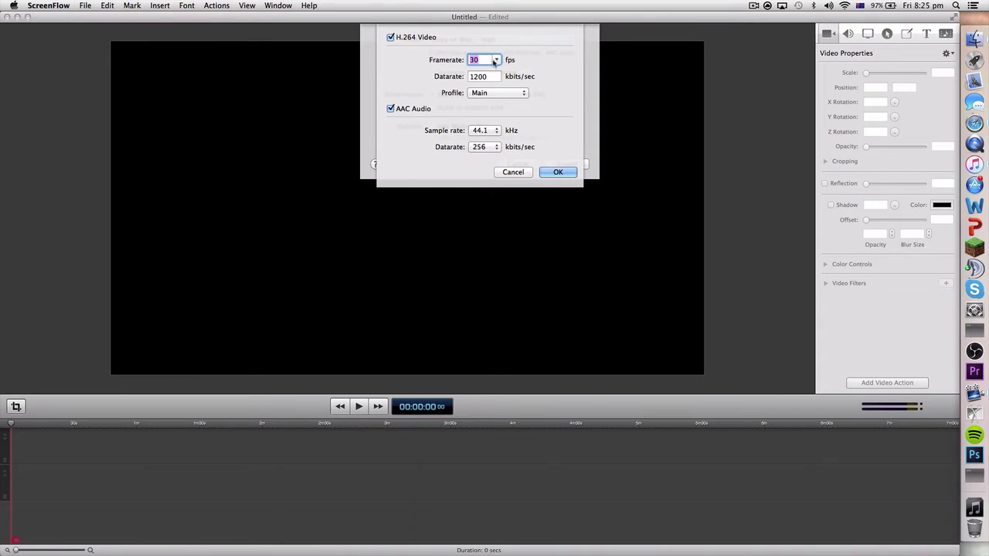
left_click(496, 60)
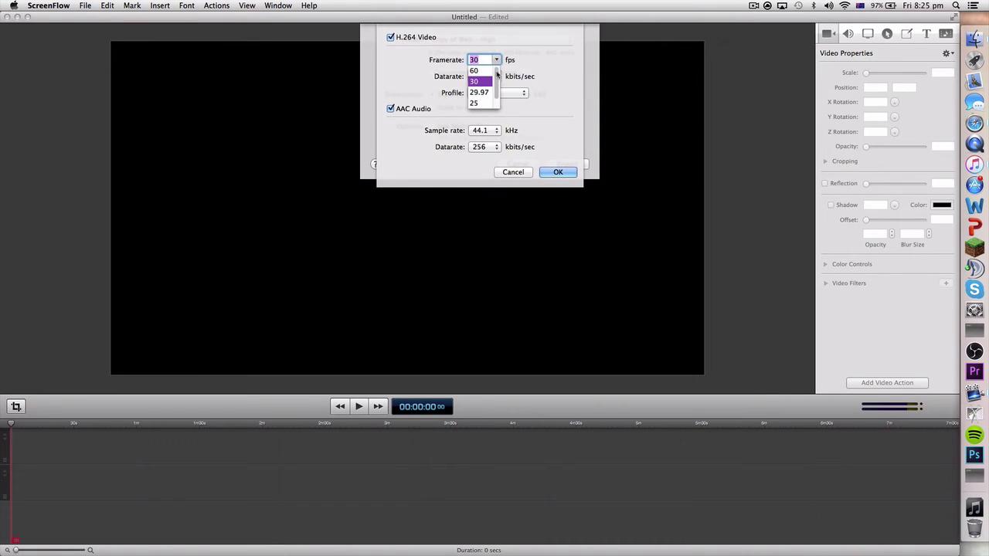
scroll(496, 73, "down", 1)
left_click(500, 62)
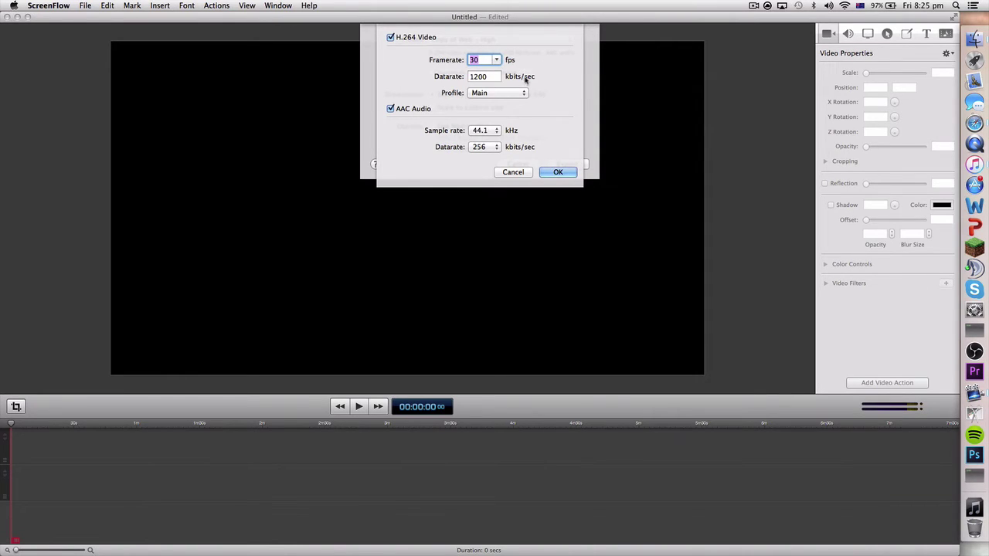
double_click(498, 76)
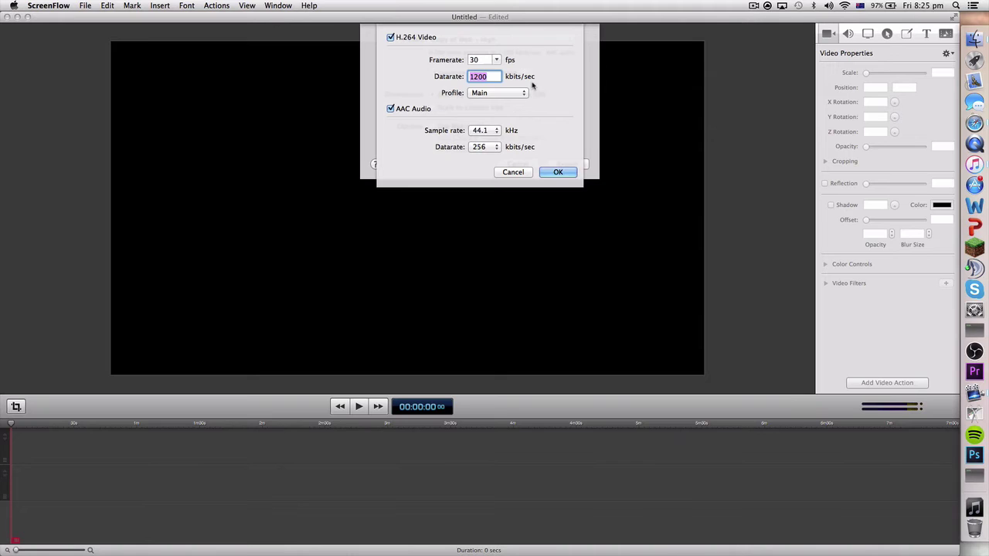
type("30")
Apply the 3000 kbits/sec encoding and enter a custom 1280 x 720 export size
left_click(558, 171)
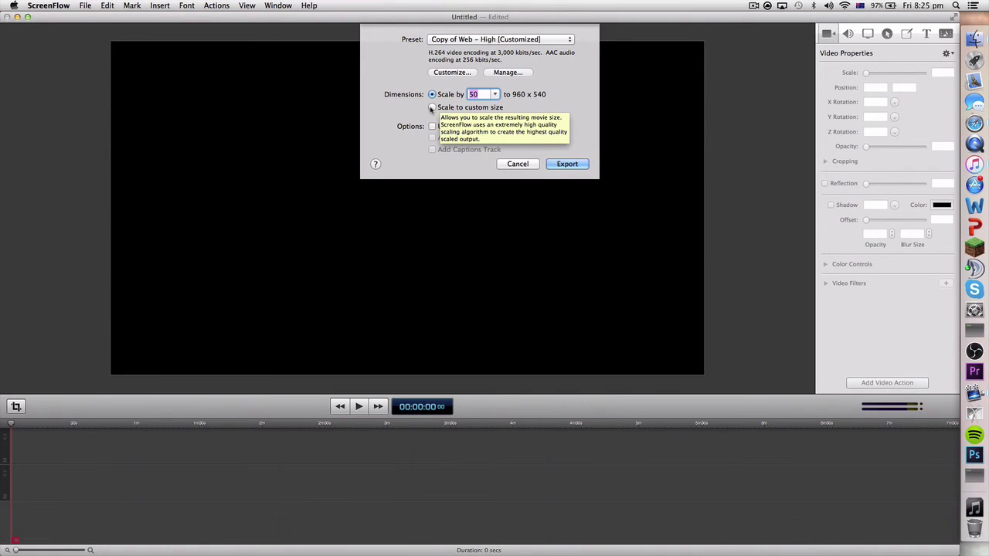
left_click(432, 109)
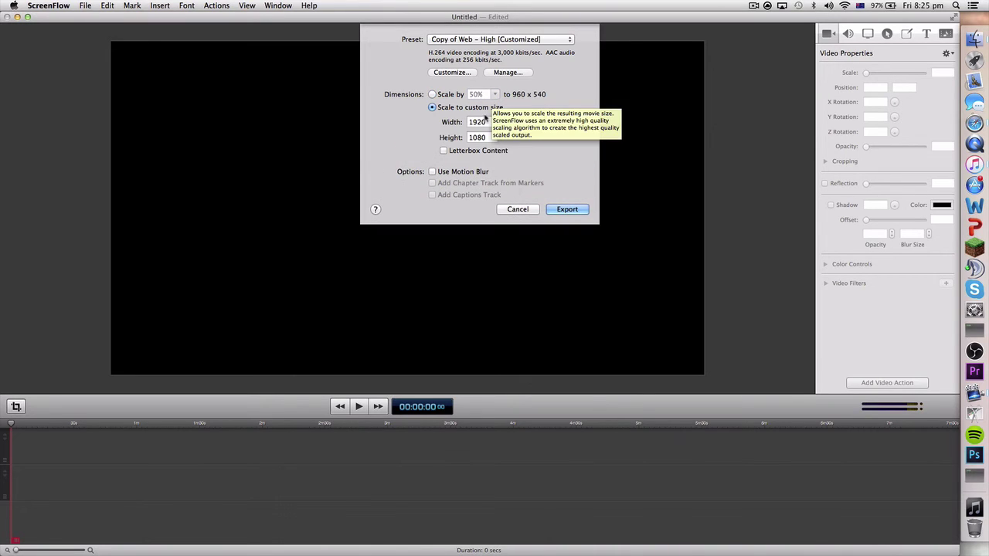
double_click(477, 122)
type("1280")
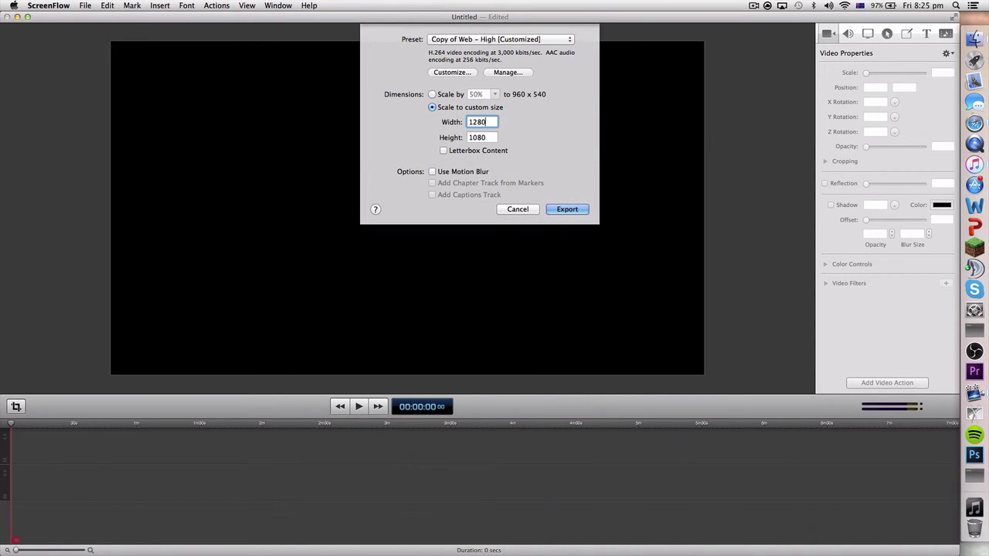
key("Tab")
type("722")
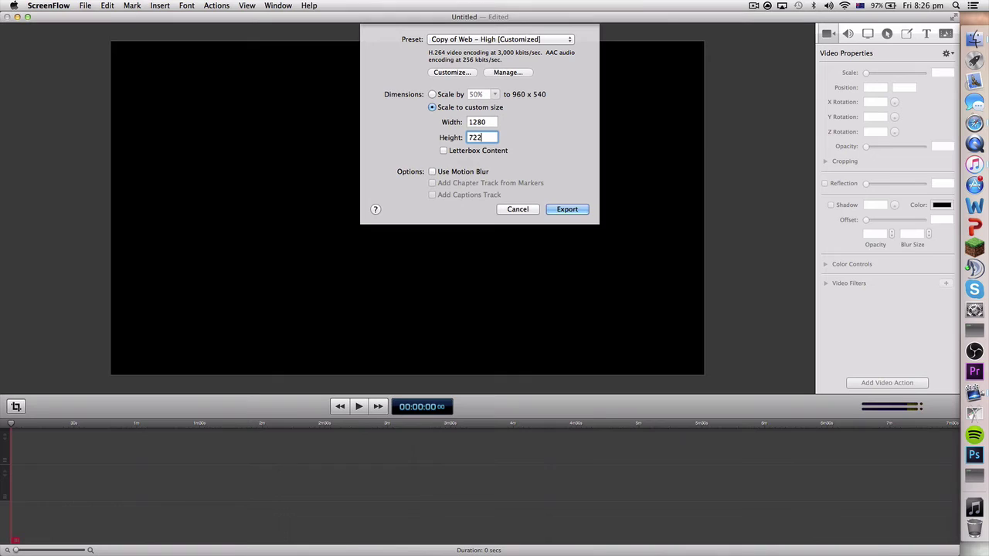
key("BackSpace")
type("0")
Cancel the export, then reopen File > Export with the Copy of Web – High preset selected
left_click(518, 210)
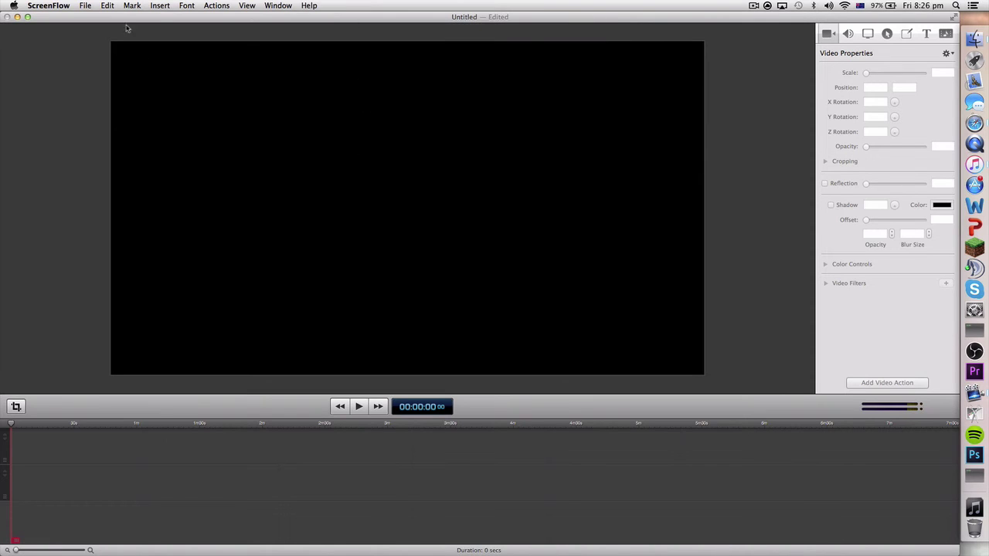
left_click(86, 5)
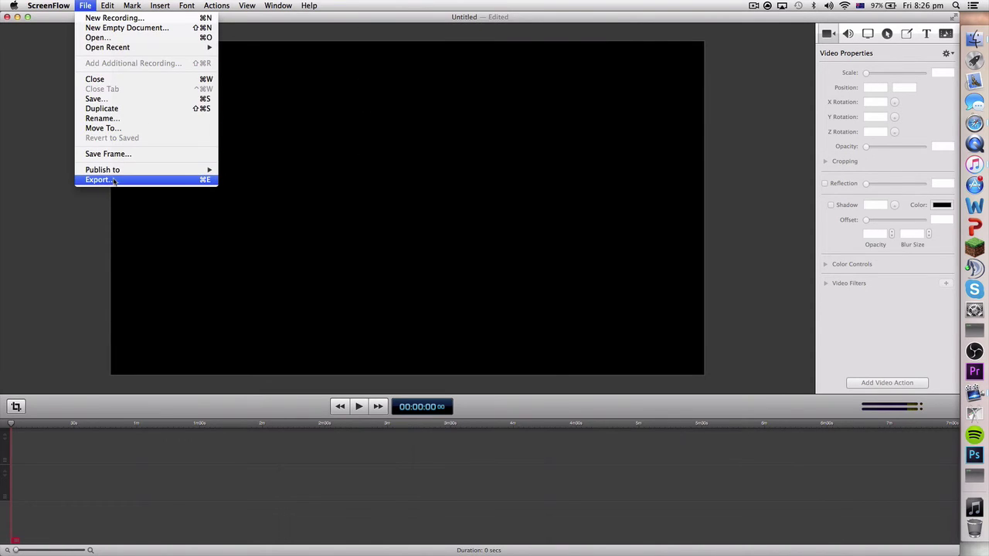
left_click(98, 179)
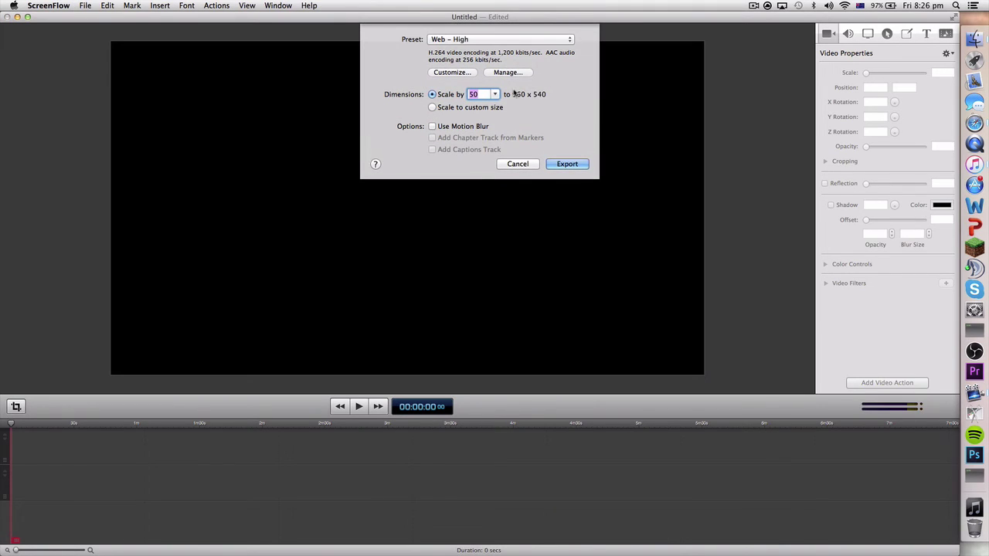
left_click(493, 39)
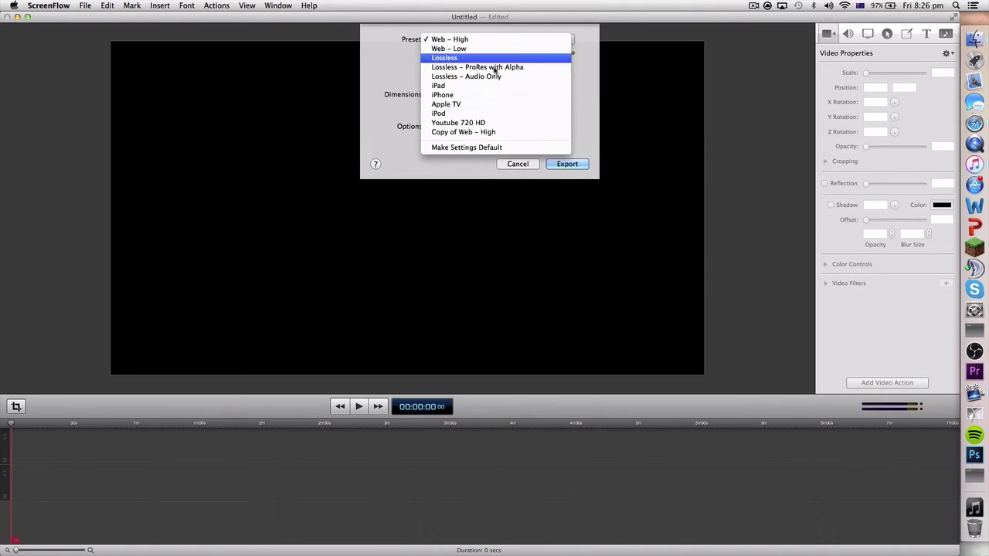
left_click(478, 130)
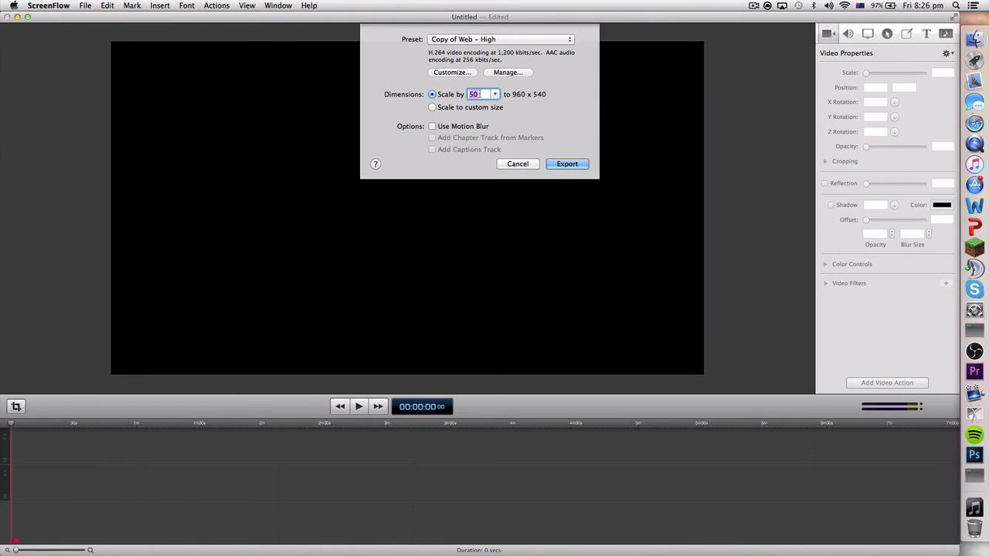
Switch to Scale to custom size with width 1280 and height 720
left_click(433, 108)
double_click(476, 122)
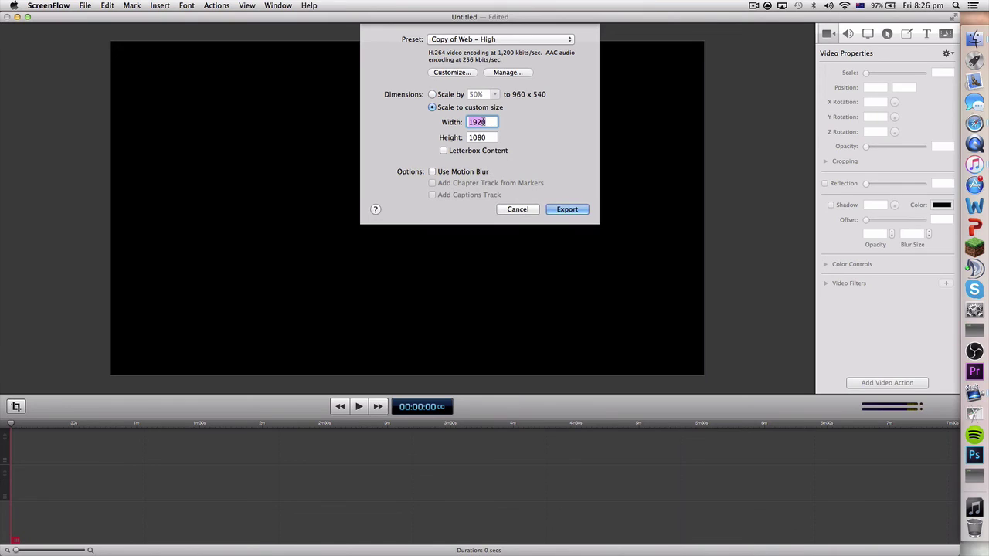
type("1280")
key("Tab")
type("720")
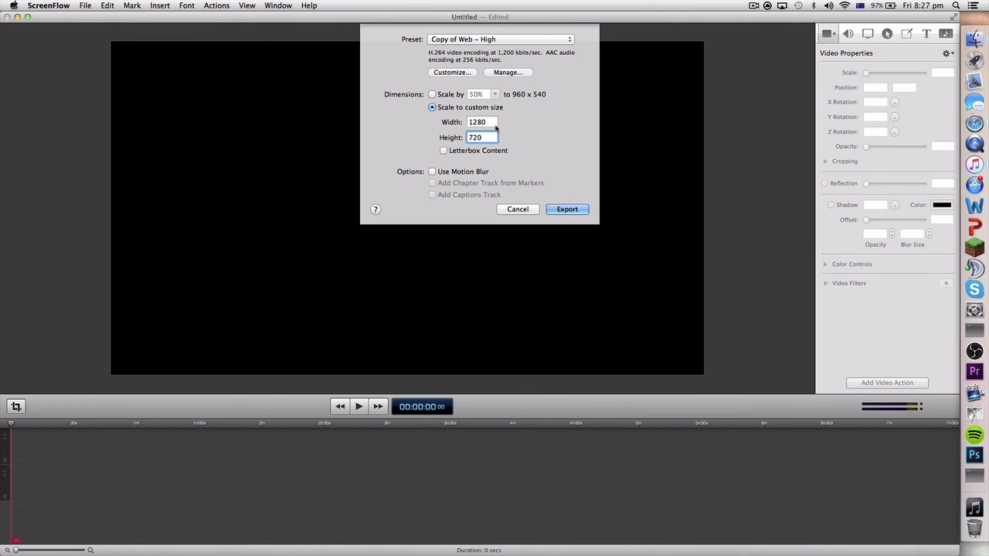
key("Tab")
key("Tab")
Cancel the Export dialog so nothing is exported
left_click(519, 210)
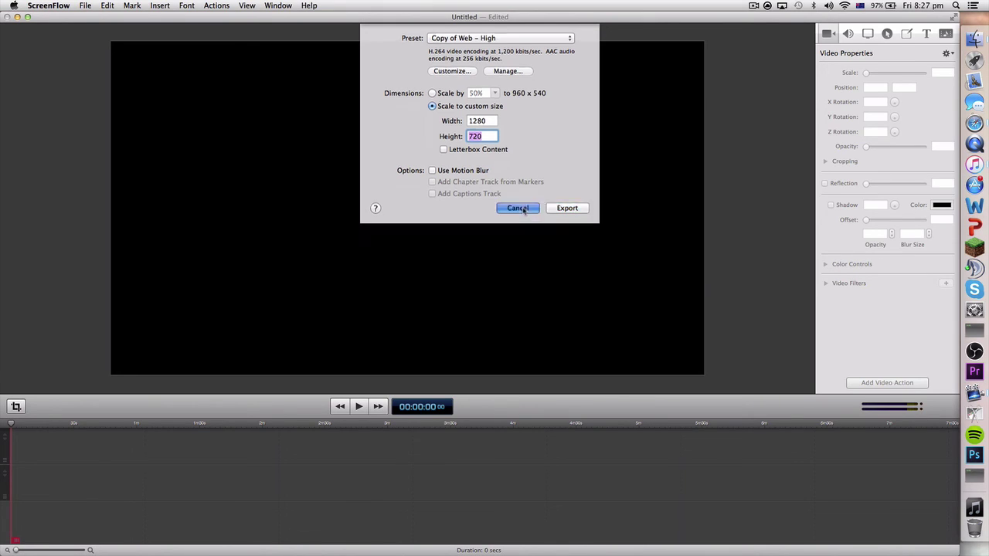